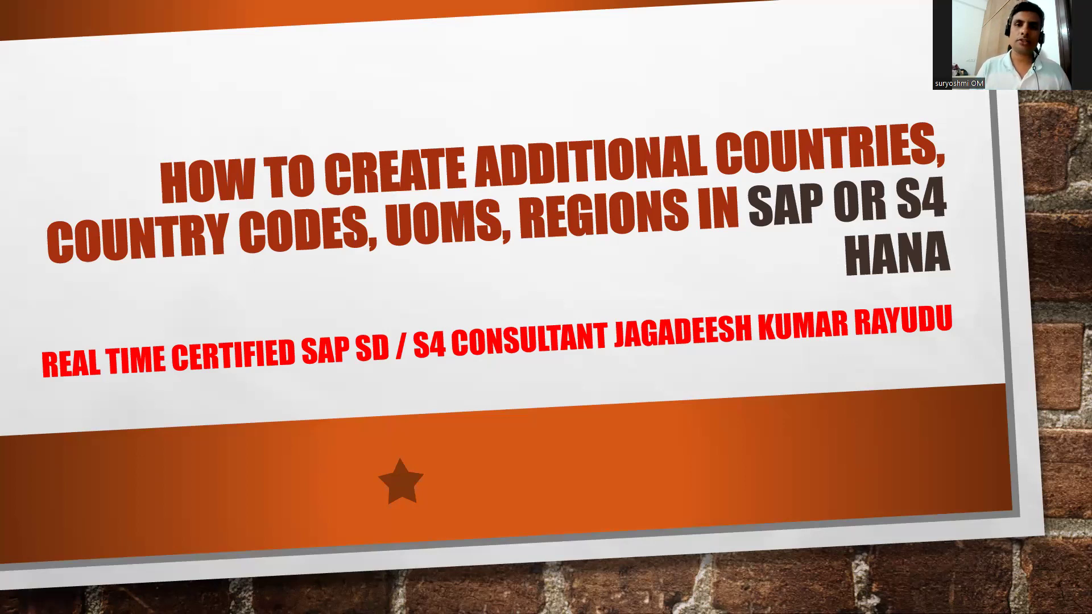
- Advance to the SAP Global NetWeaver Settings slide, then expand SAP NetWeaver in the Display IMG
left_click(394, 281)
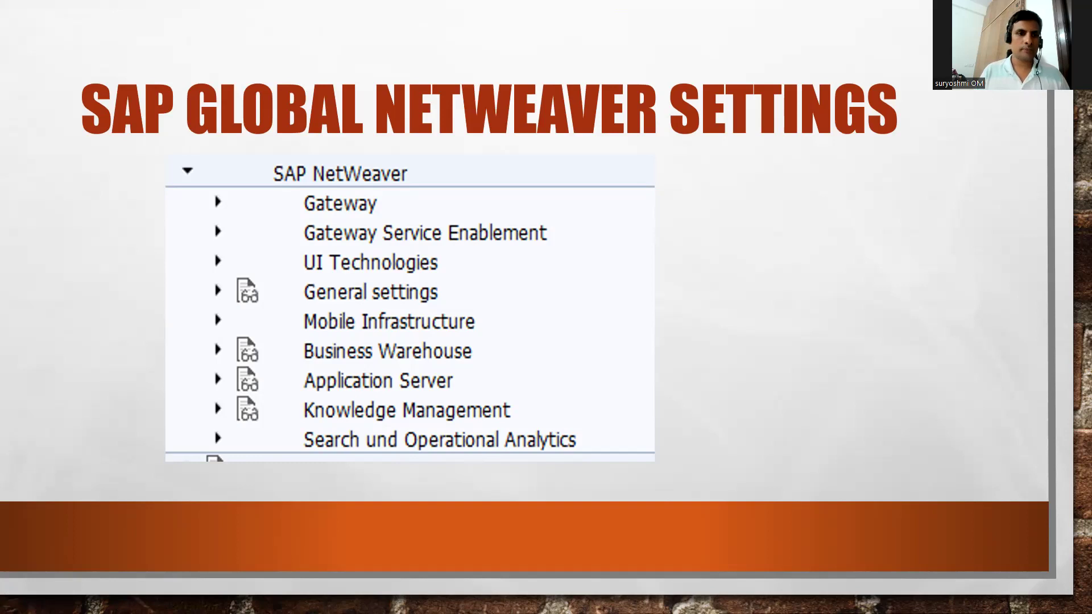
key("alt+Tab")
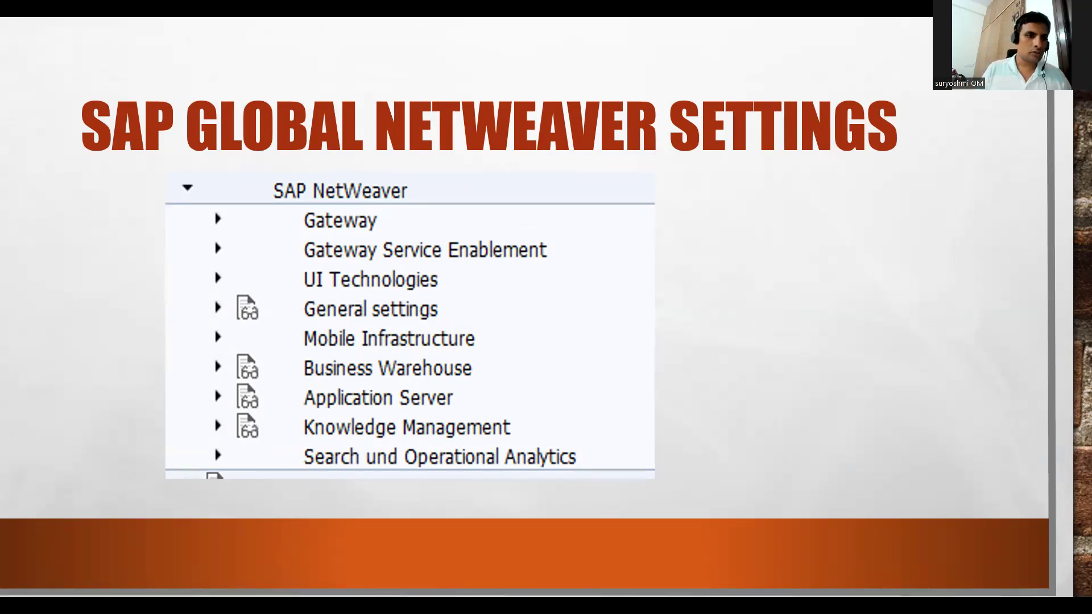
left_click(27, 211)
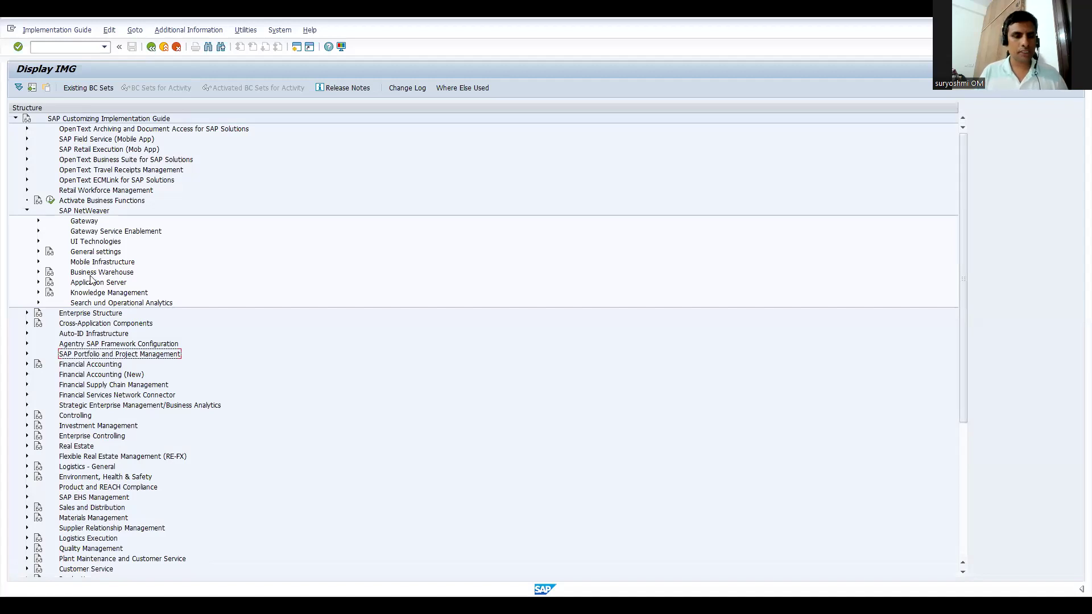
- Expand General settings > Set Countries and run Define Countries in mySAP Systems
left_click(38, 253)
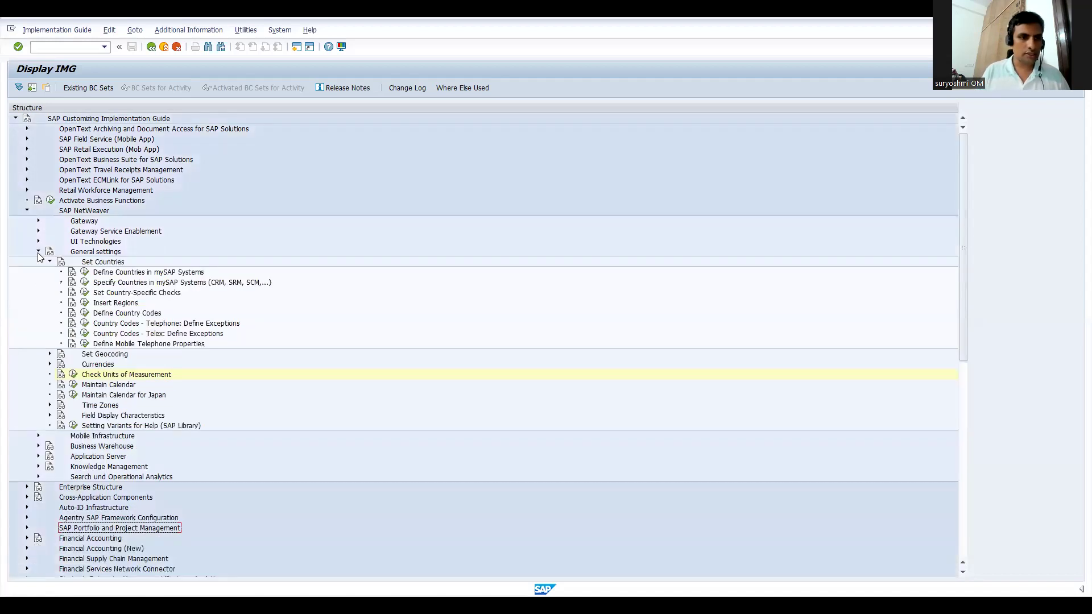
left_click(85, 272)
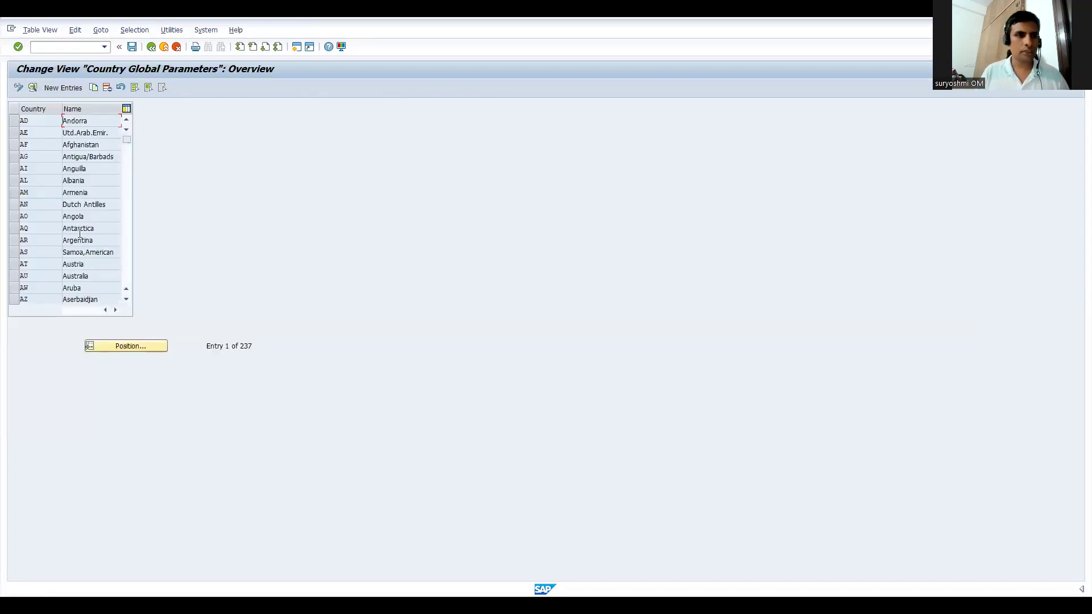
- Page down twice, review Ivory Coast (CI) global parameters, and return to the overview
left_click(130, 252)
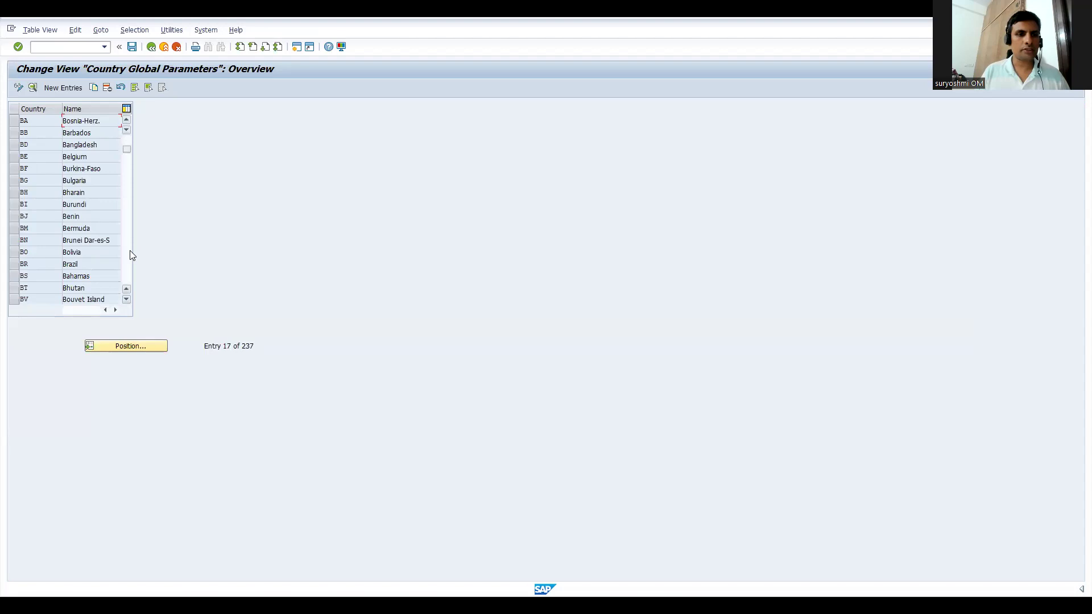
left_click(130, 252)
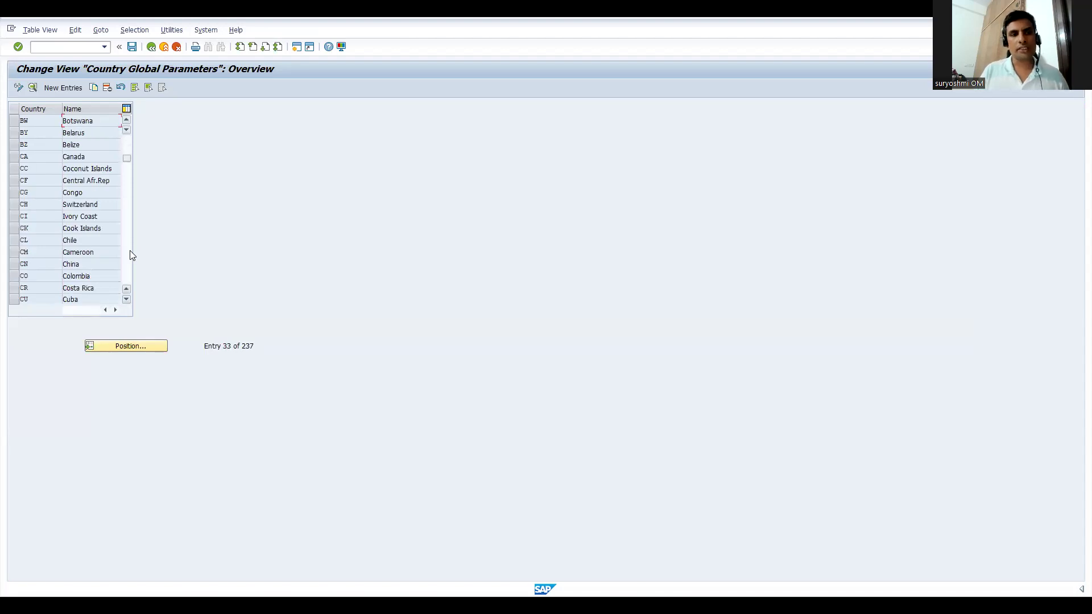
left_click(80, 217)
double_click(79, 217)
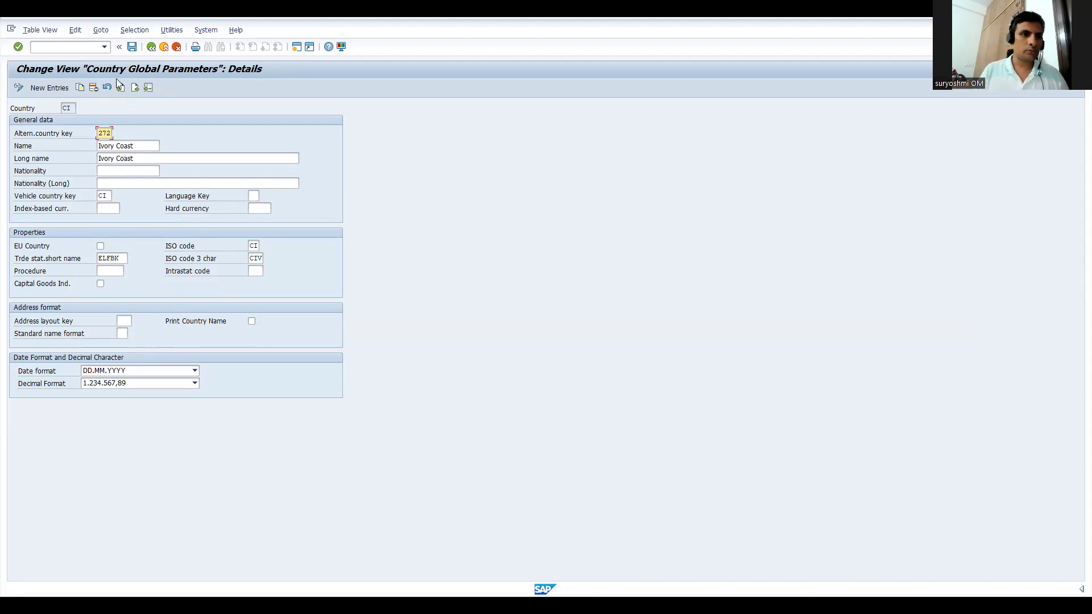
left_click(151, 48)
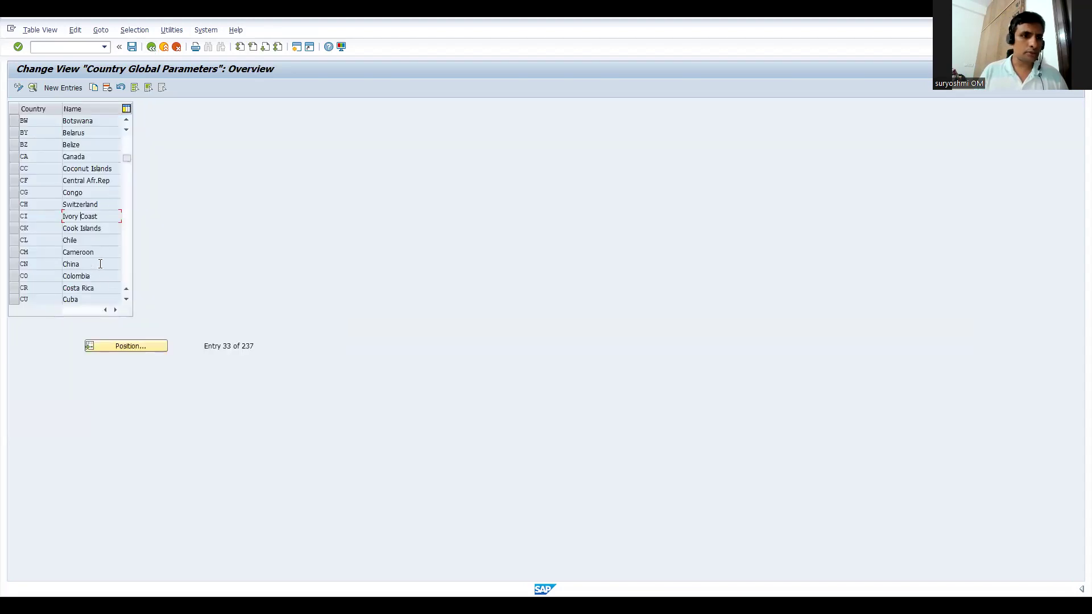
- Position the country list at IN, review India's parameters, and return to the IMG tree
left_click(119, 348)
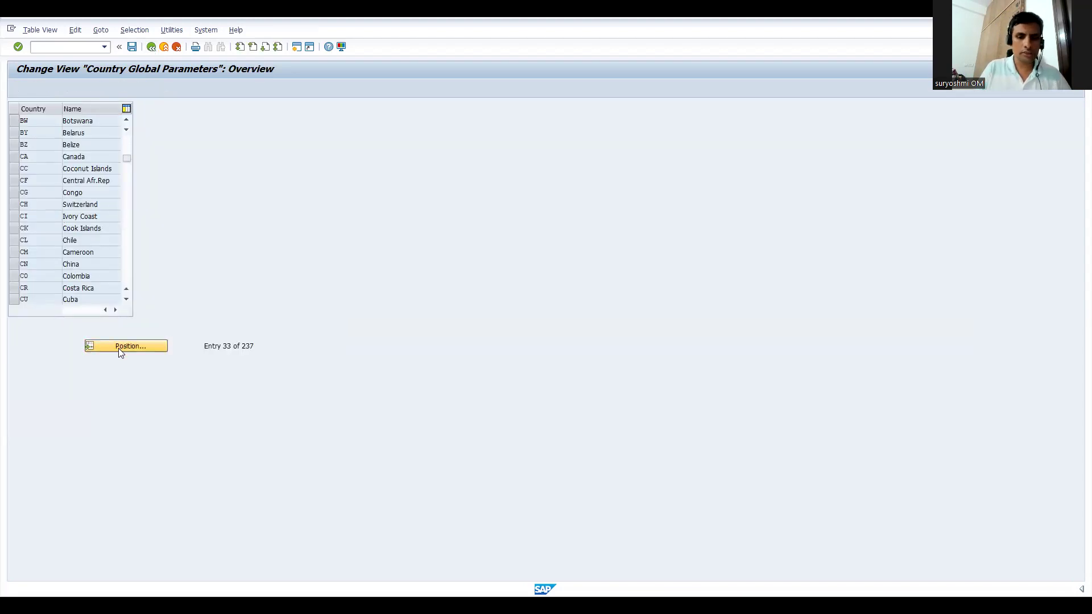
type("in")
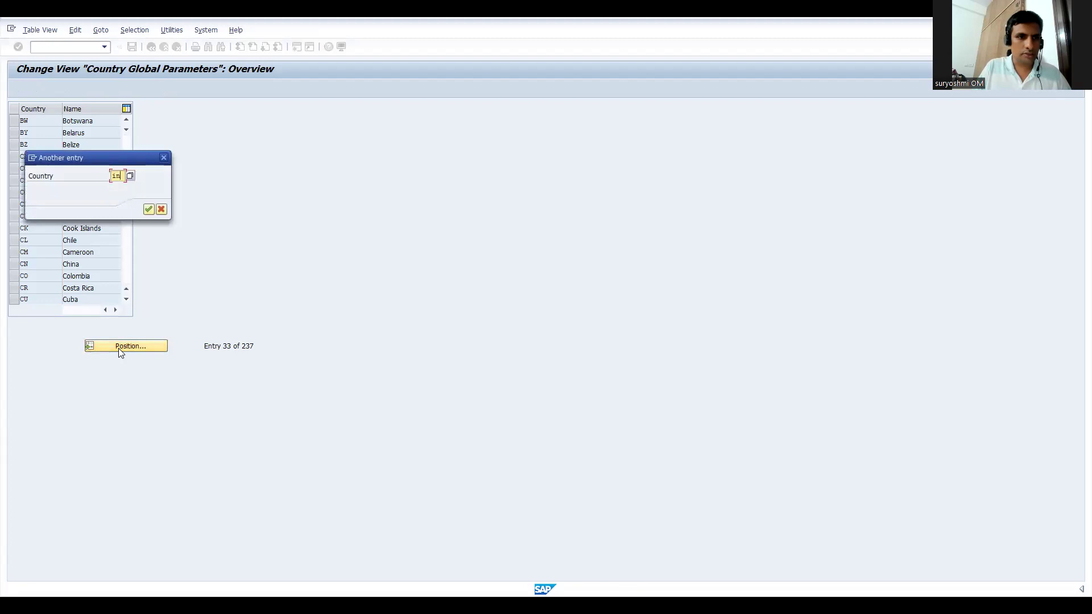
key("Return")
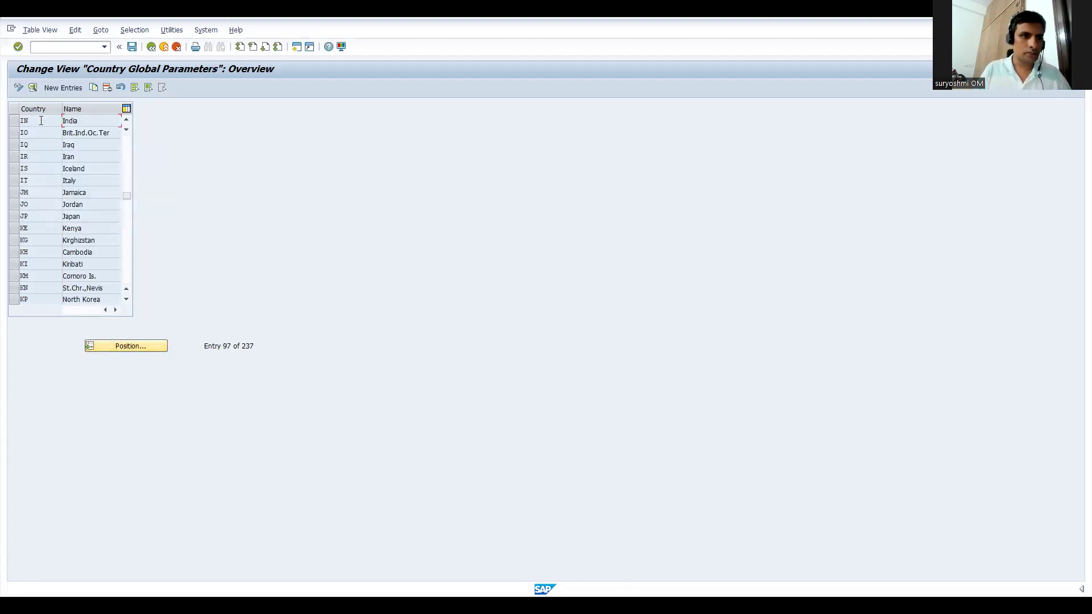
double_click(40, 122)
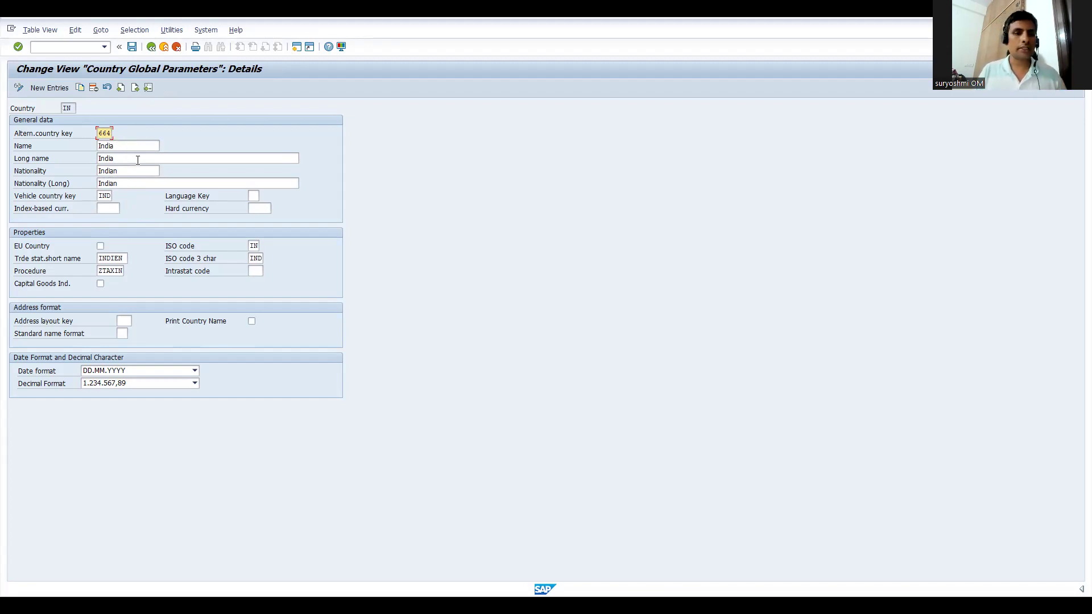
left_click(153, 49)
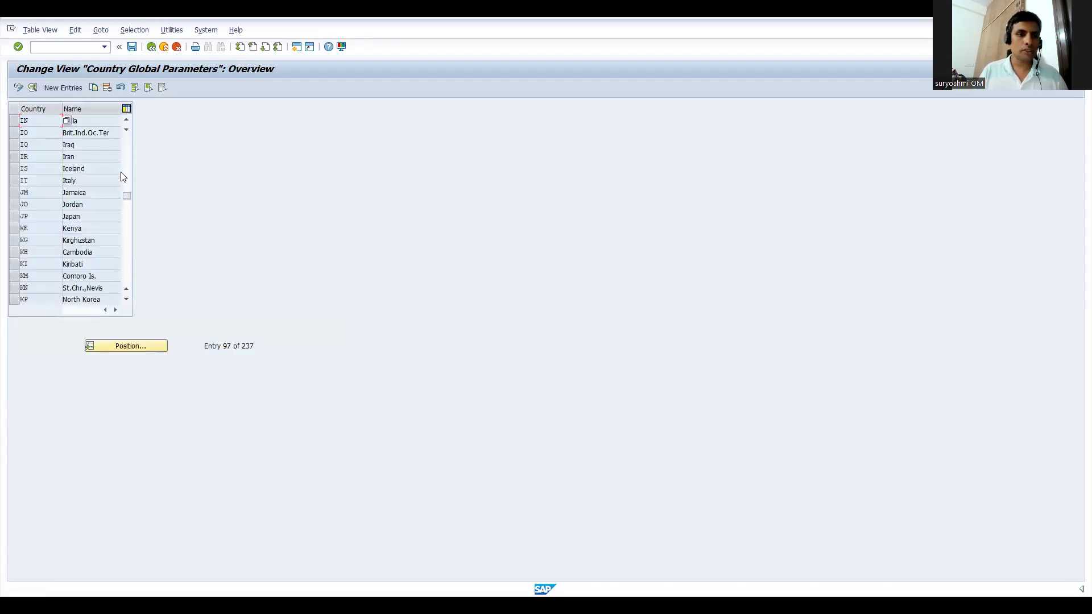
left_click(151, 48)
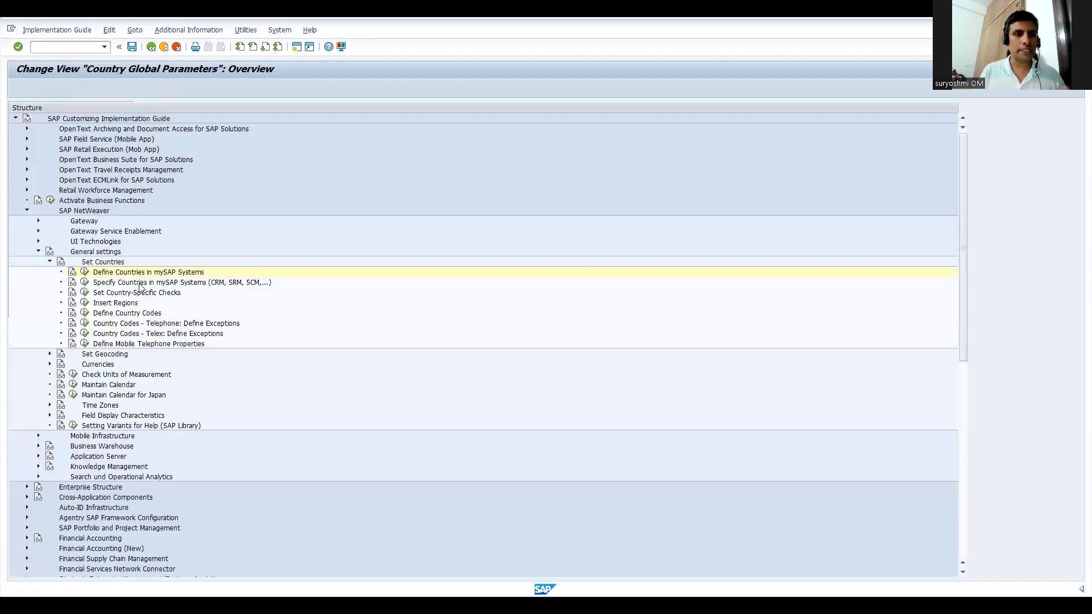
- Run the Insert Regions activity and page down twice through the regions table
left_click(147, 296)
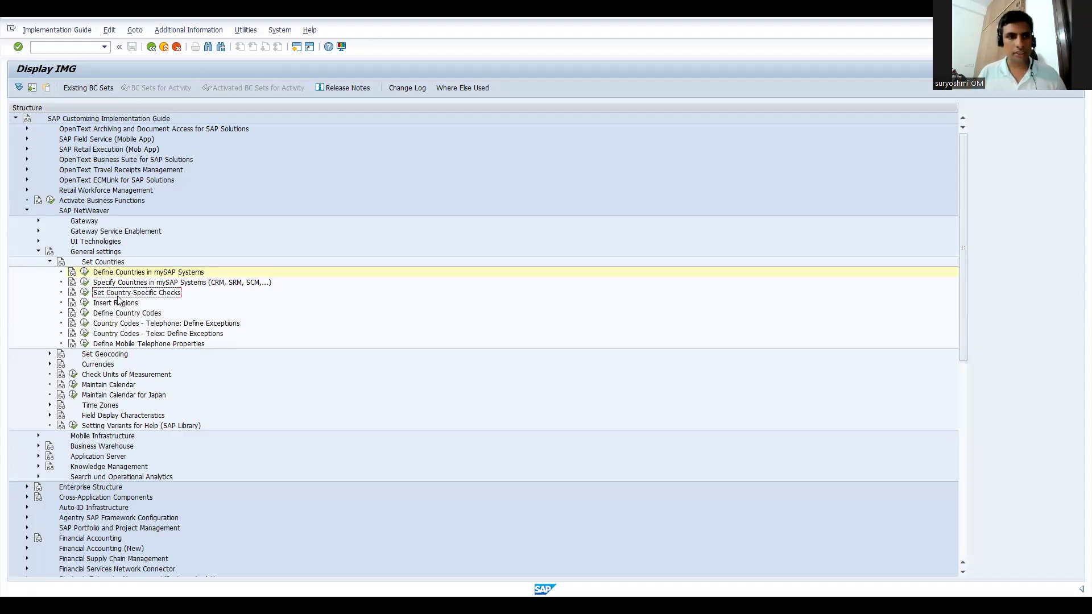
left_click(85, 302)
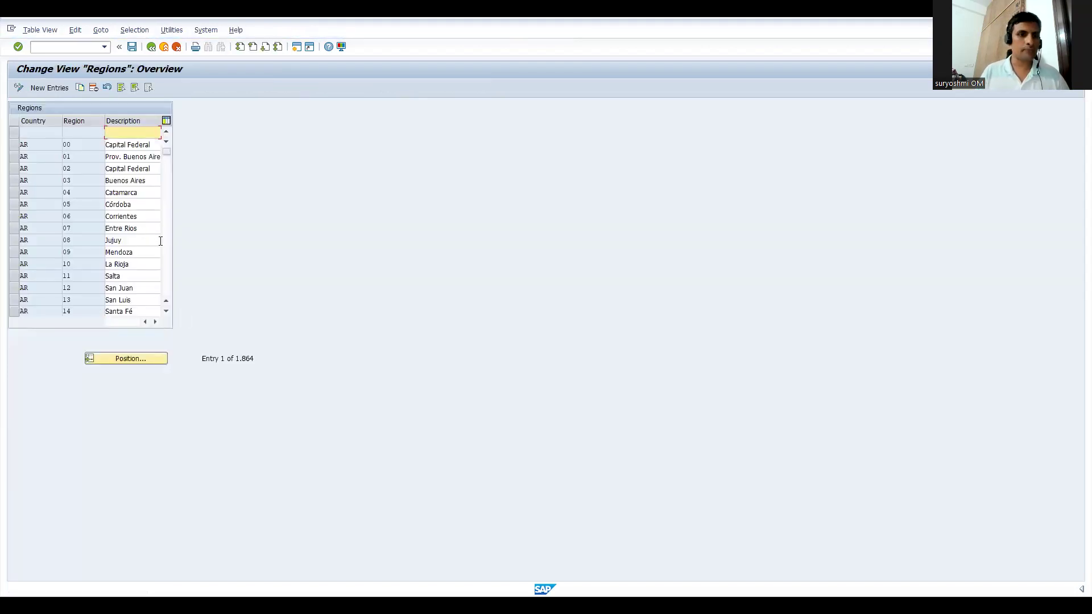
left_click(169, 257)
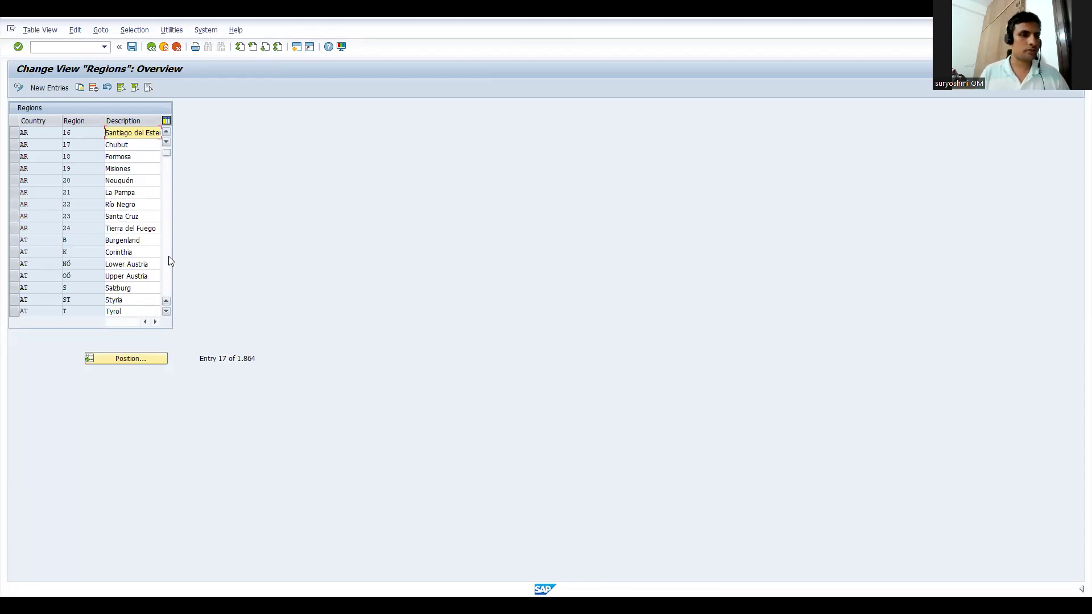
left_click(169, 256)
- Position the regions table at country IN, then return to the IMG tree
left_click(122, 359)
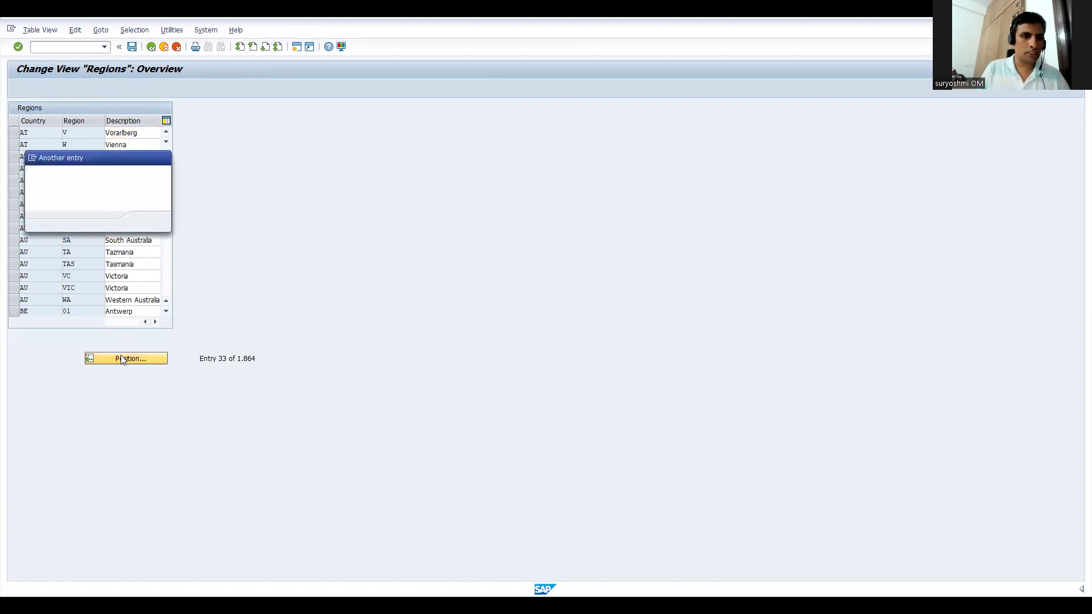
type("in")
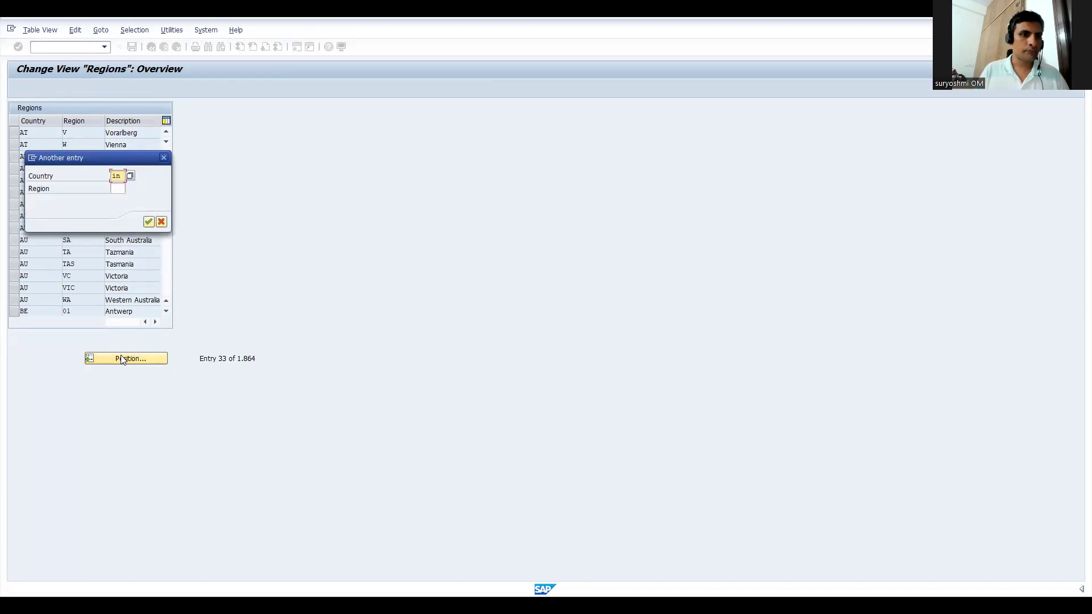
key("Return")
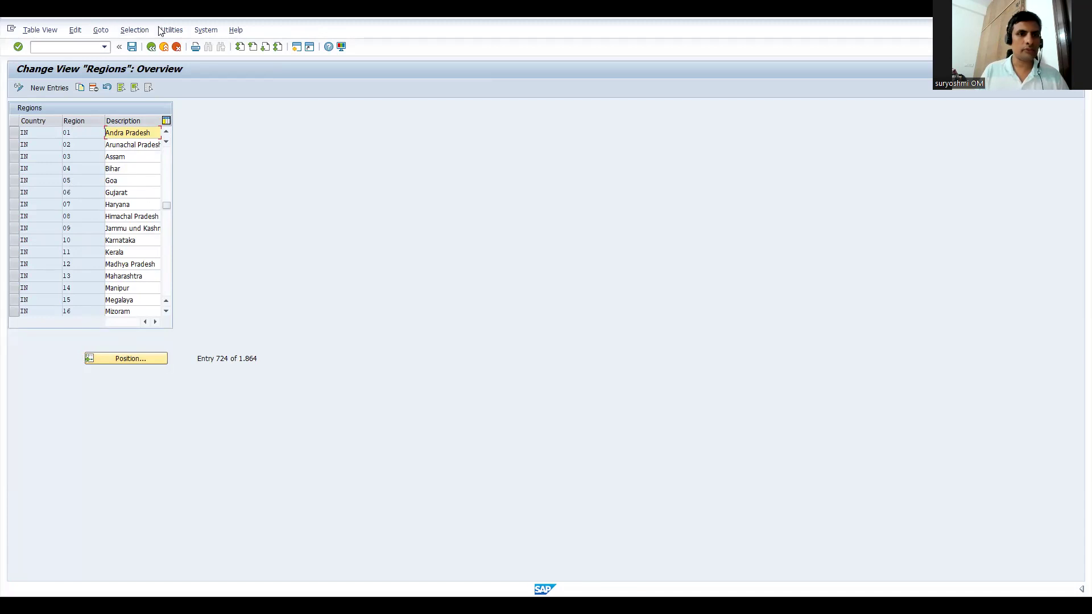
left_click(151, 46)
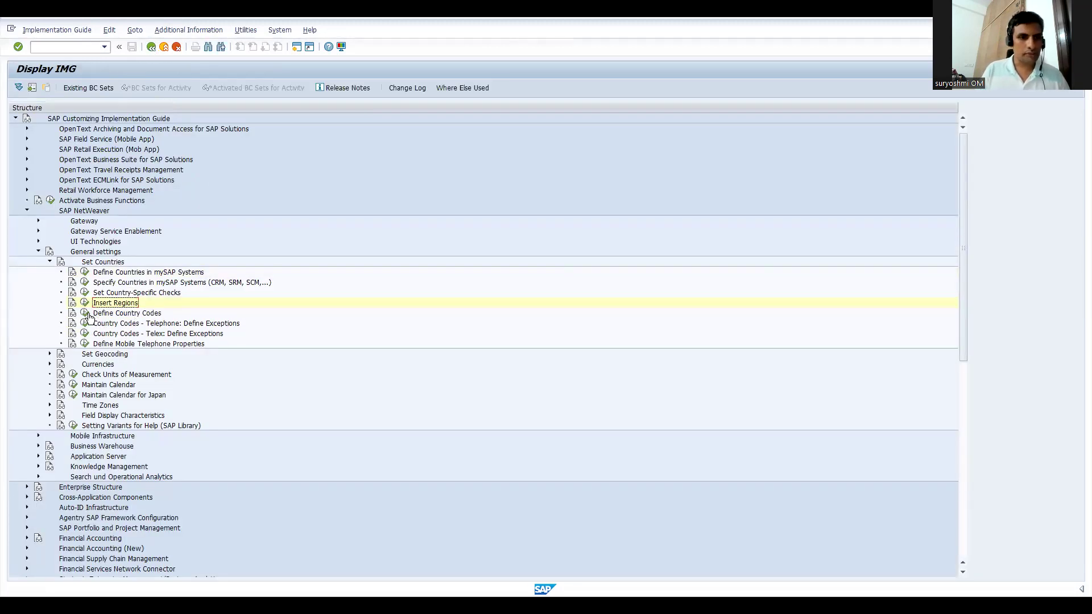
- Open Define Country Codes and position the table at India (IN), dialling code 91
left_click(85, 313)
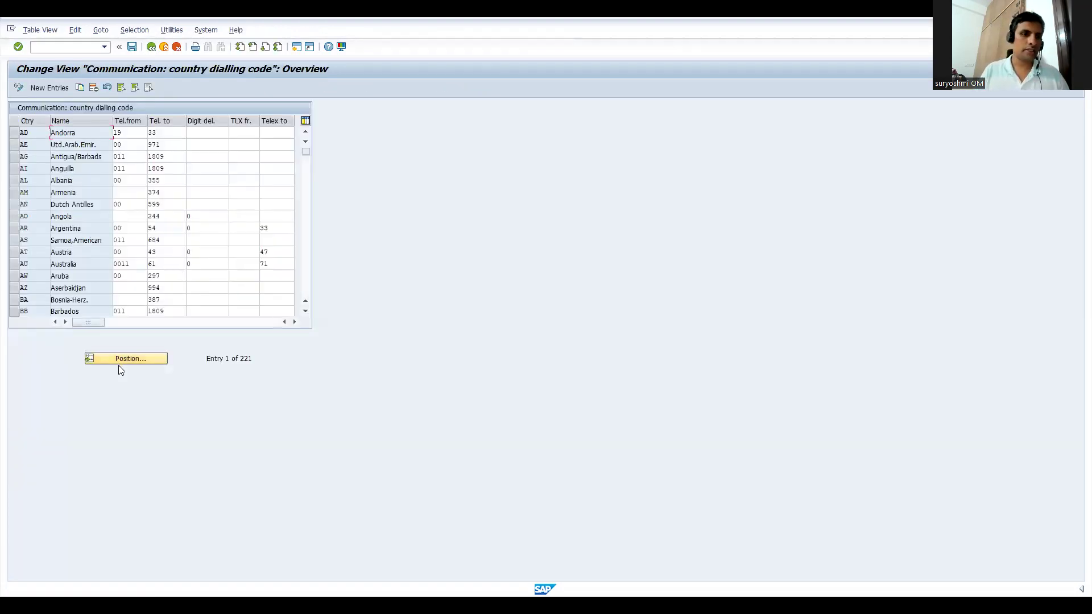
left_click(130, 358)
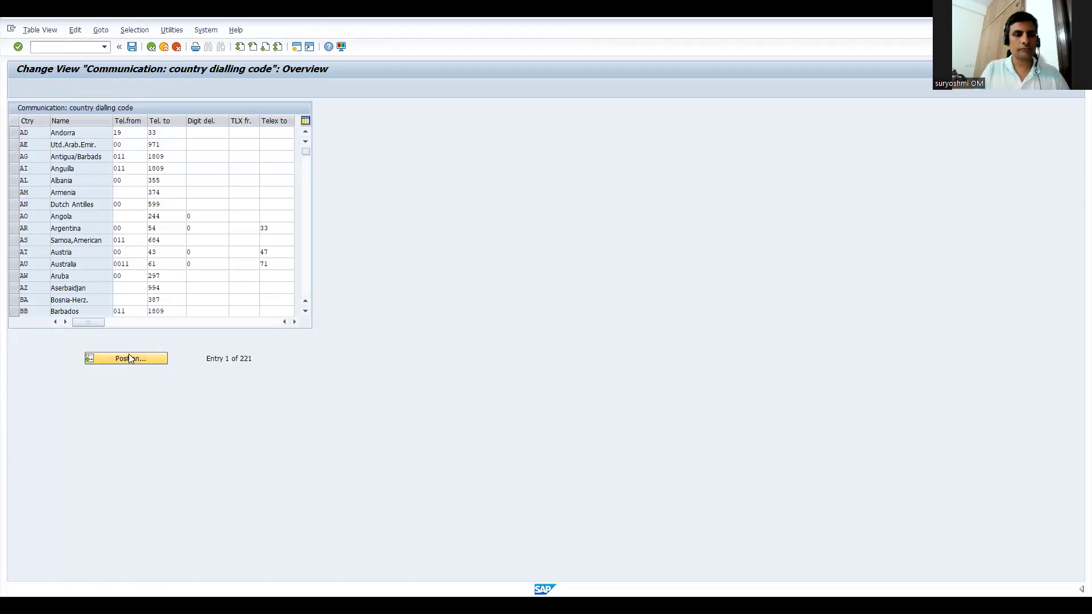
type("in")
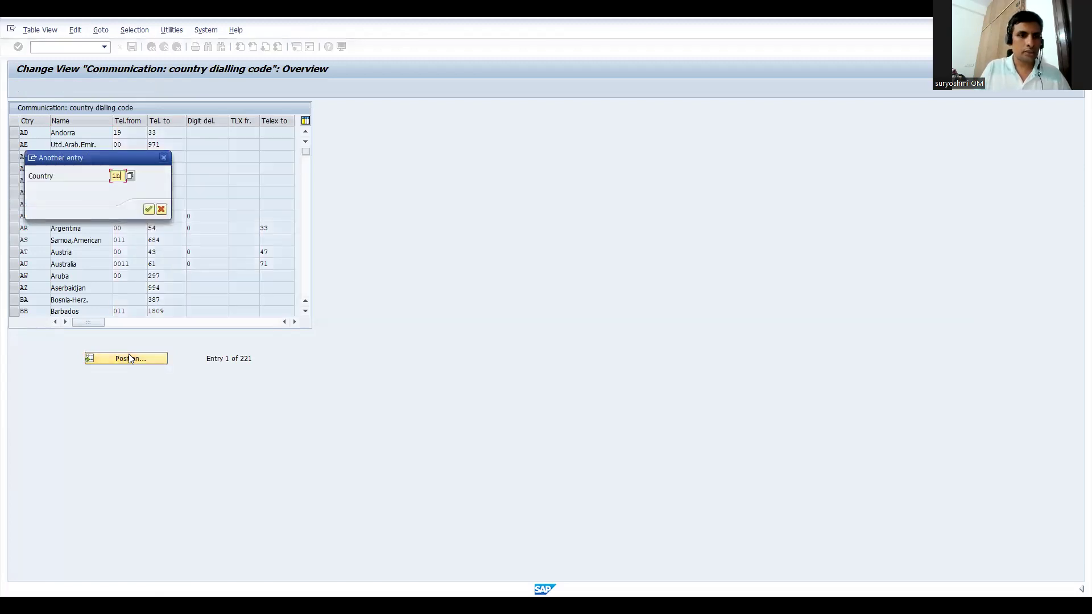
key("Return")
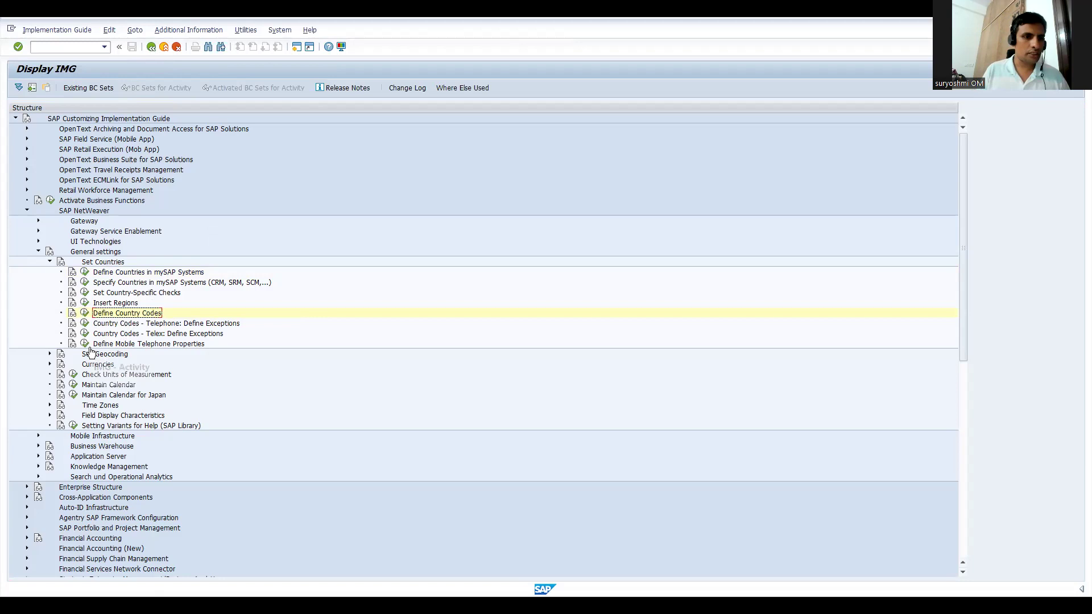
- Review the Define Mobile Telephone Properties table, then go back to the IMG
double_click(160, 334)
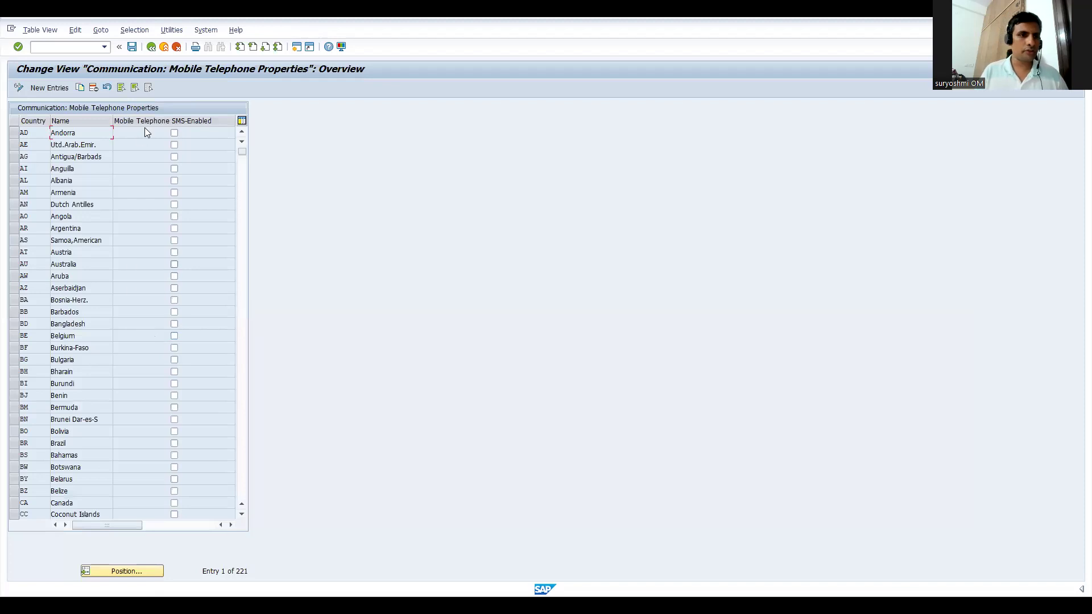
left_click(159, 49)
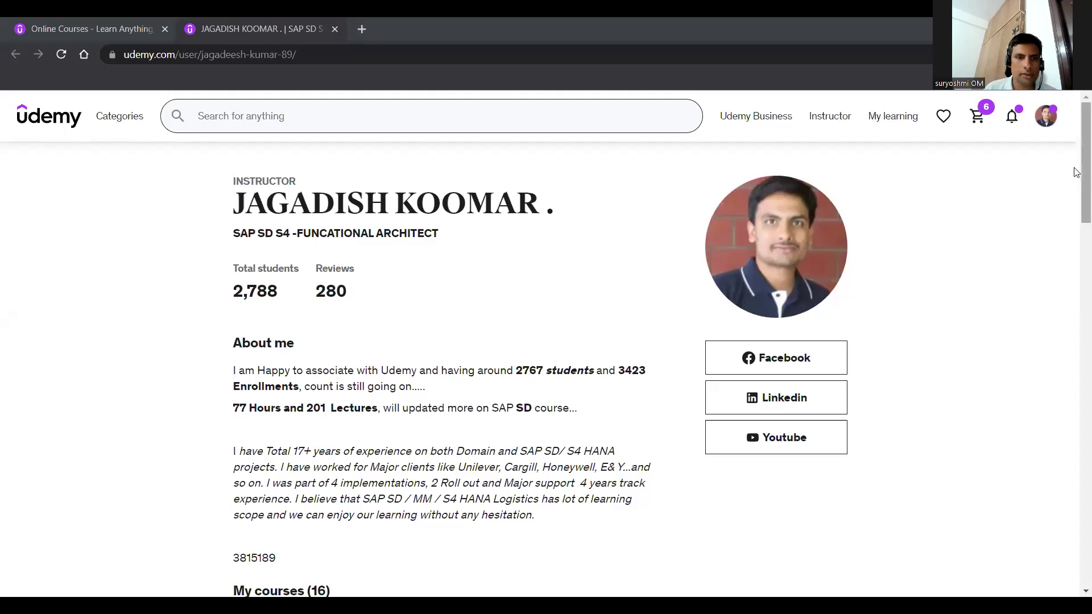
scroll(1075, 188, "down", 3)
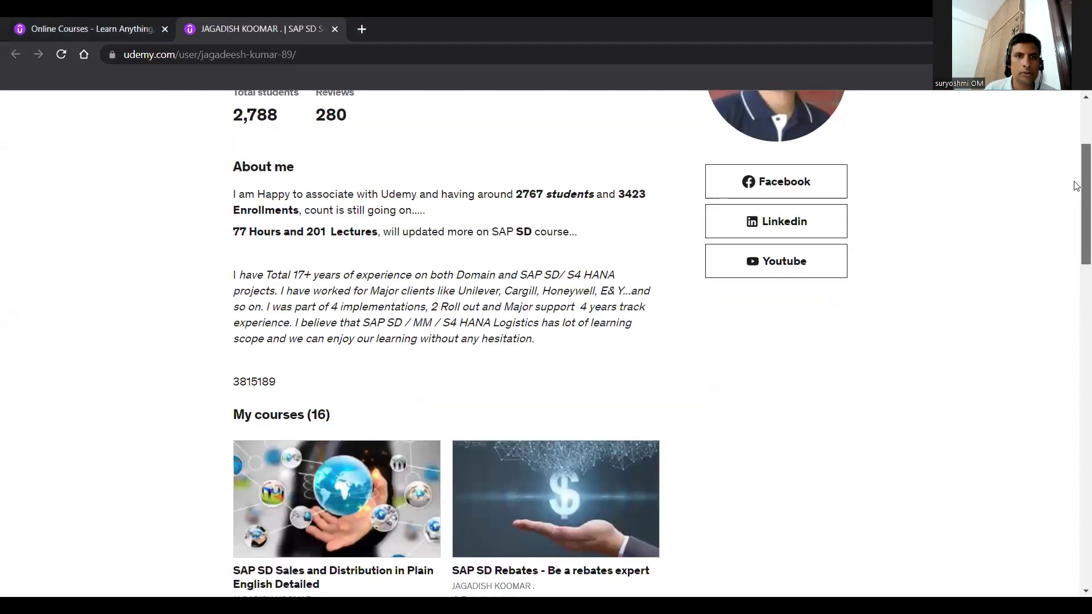
scroll(1077, 182, "up", 2)
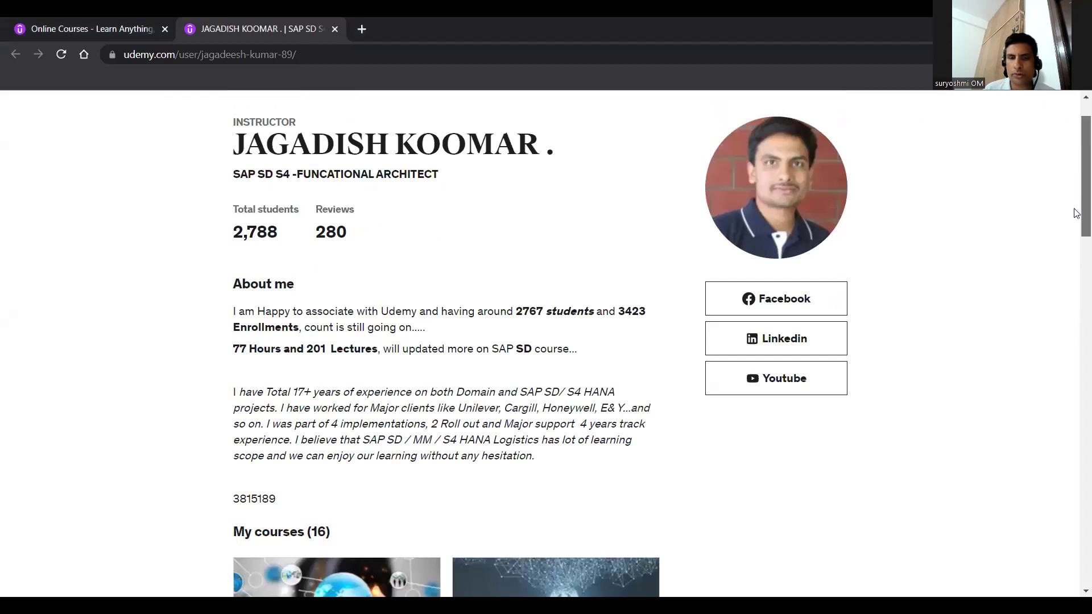
scroll(1077, 216, "down", 3)
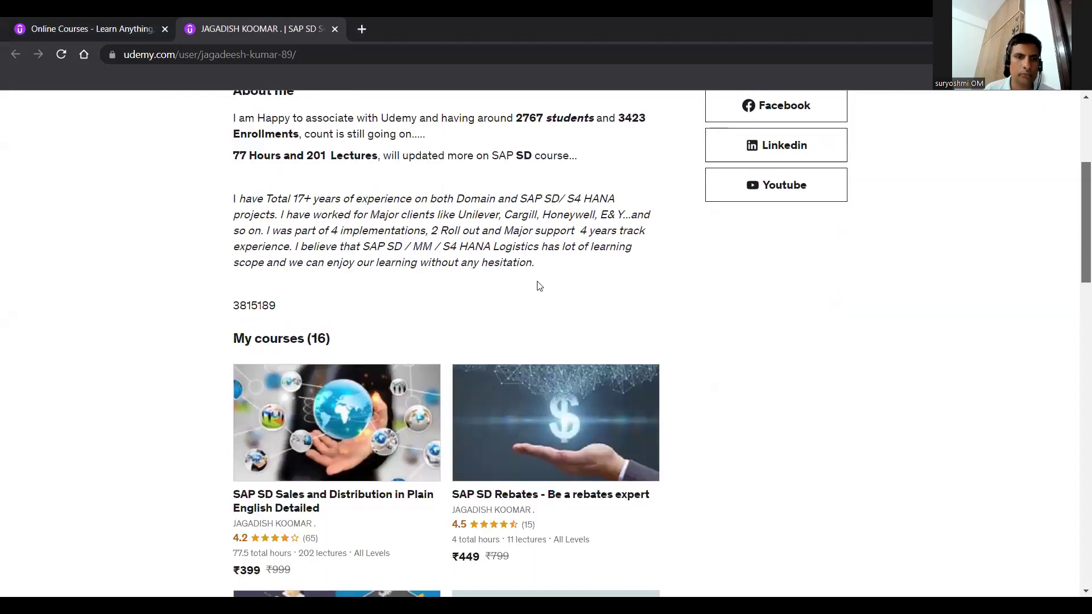
scroll(306, 344, "down", 3)
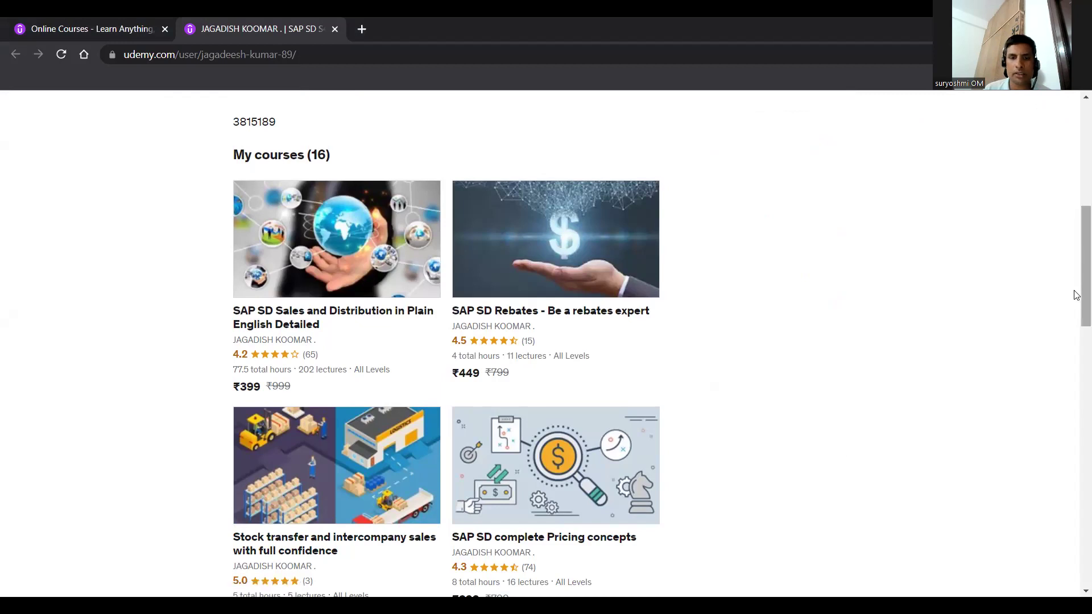
scroll(1077, 339, "down", 3)
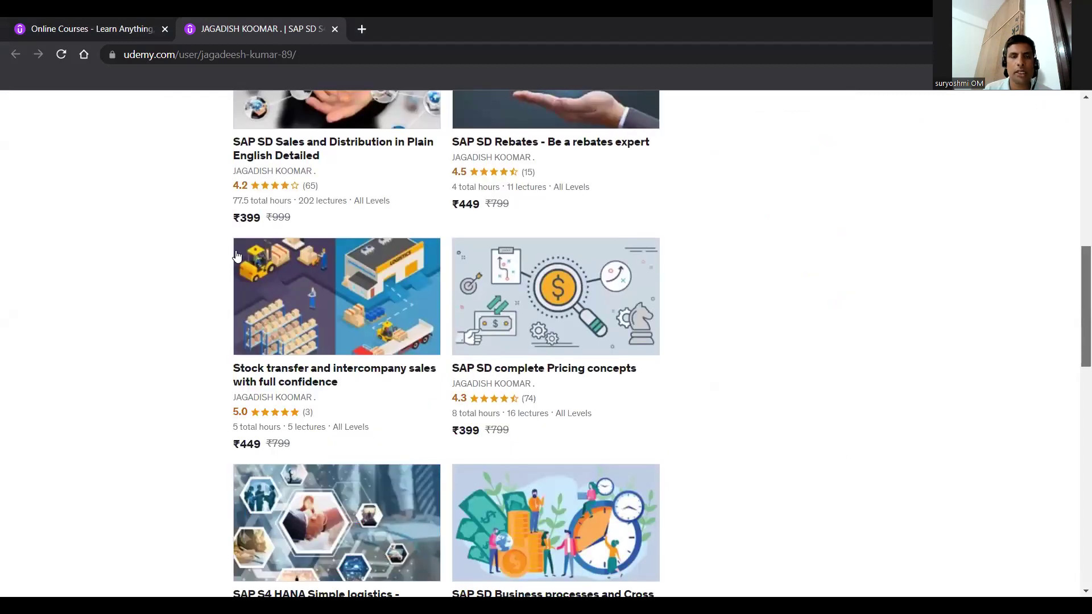
scroll(237, 256, "down", 3)
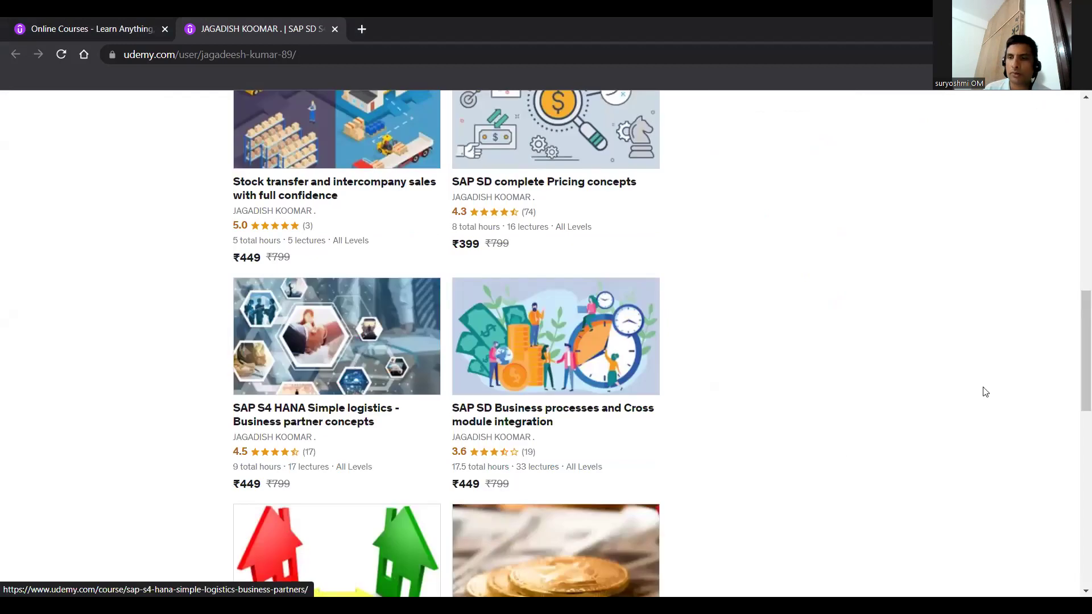
scroll(1075, 450, "down", 1)
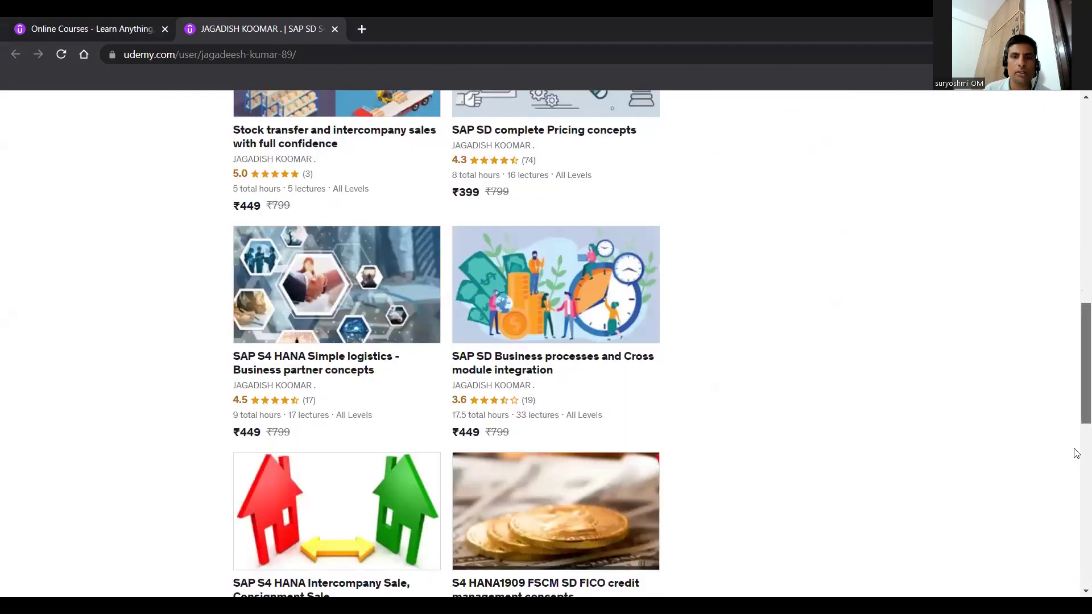
scroll(1077, 482, "down", 2)
scroll(1076, 482, "down", 5)
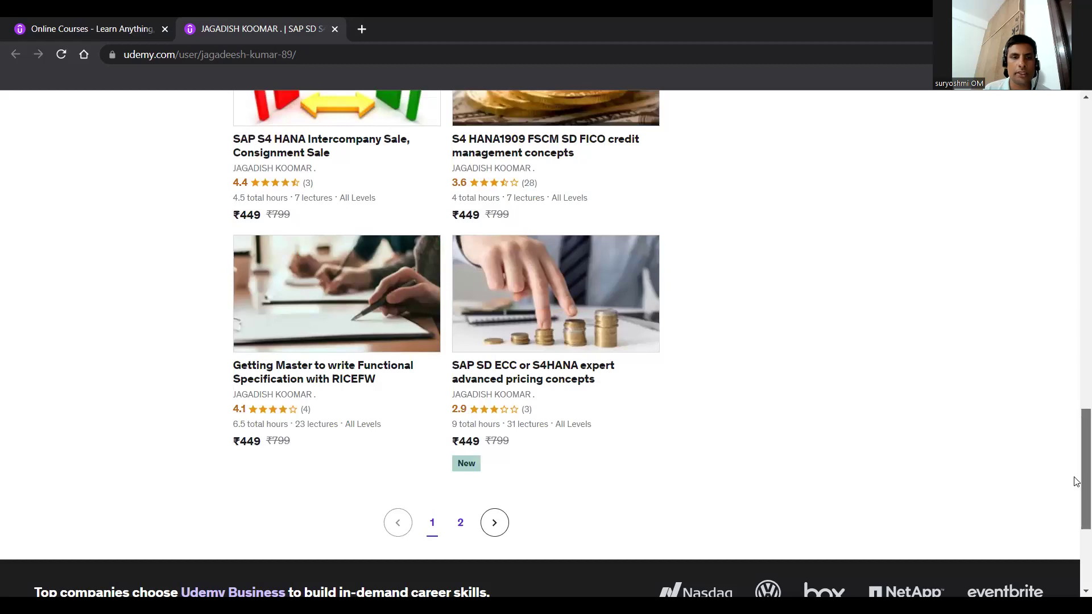
scroll(1001, 443, "up", 1)
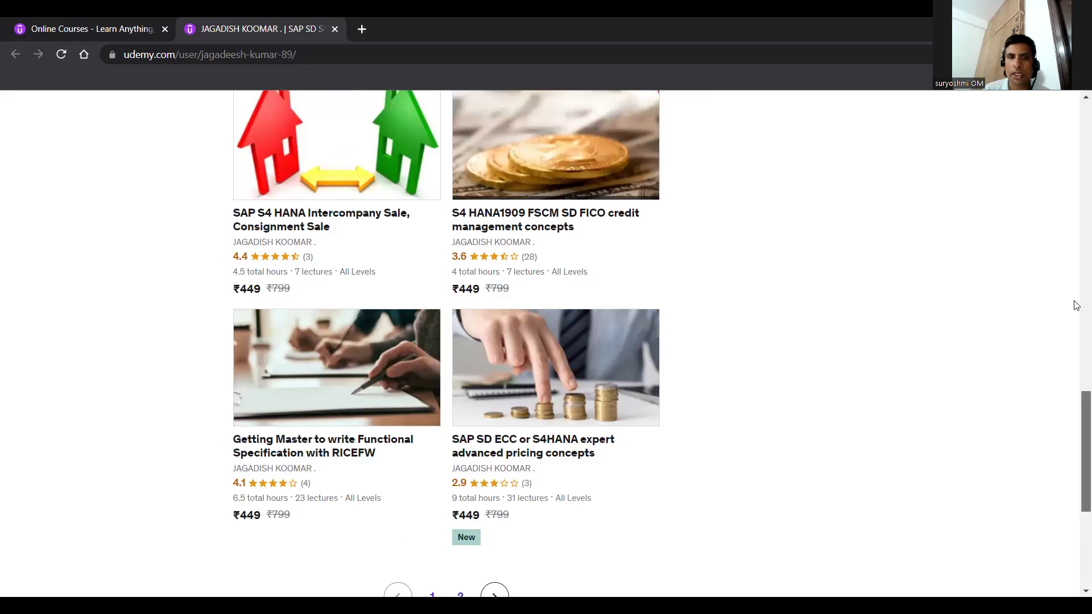
scroll(1061, 160, "up", 15)
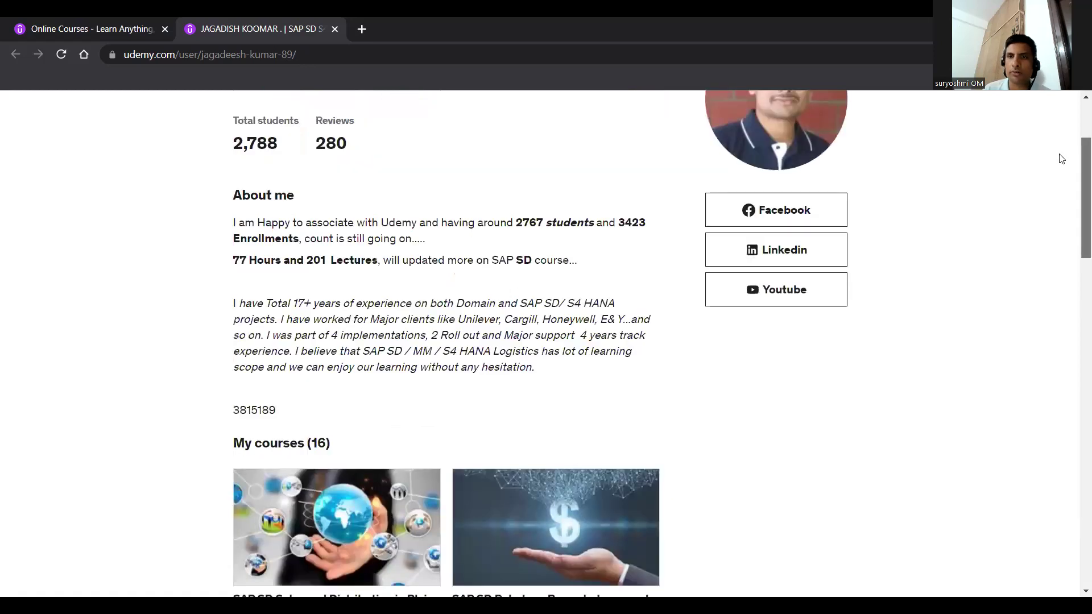